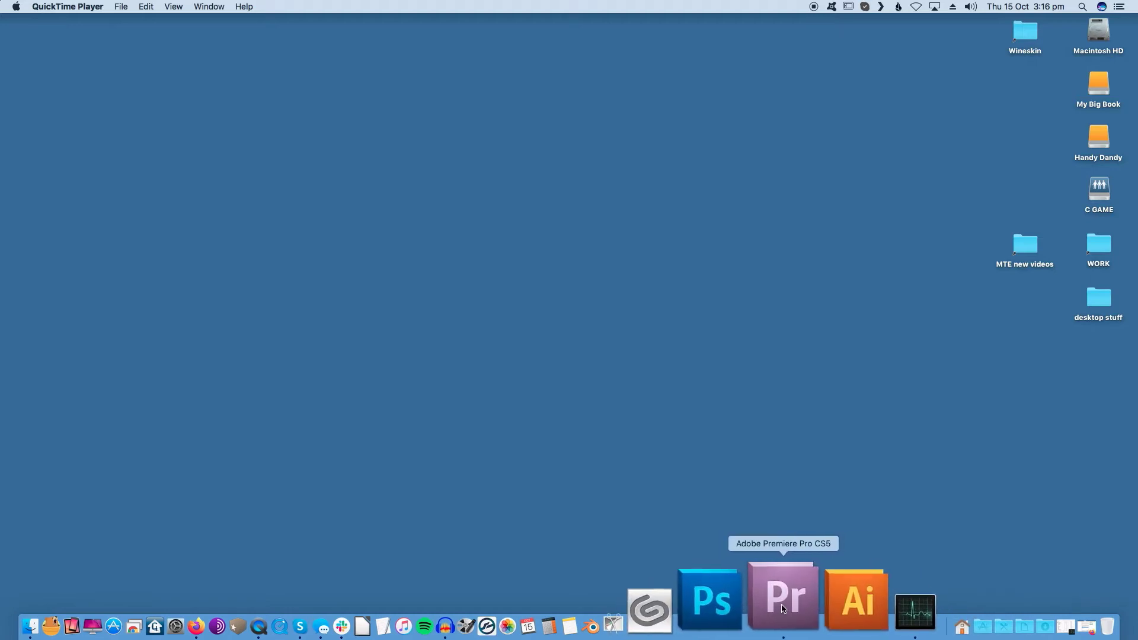
# - Force quit Adobe Premiere Pro CS5 from its Dock menu, then reveal Force Quit for Activity Monitor
pyautogui.rightClick(782, 609)
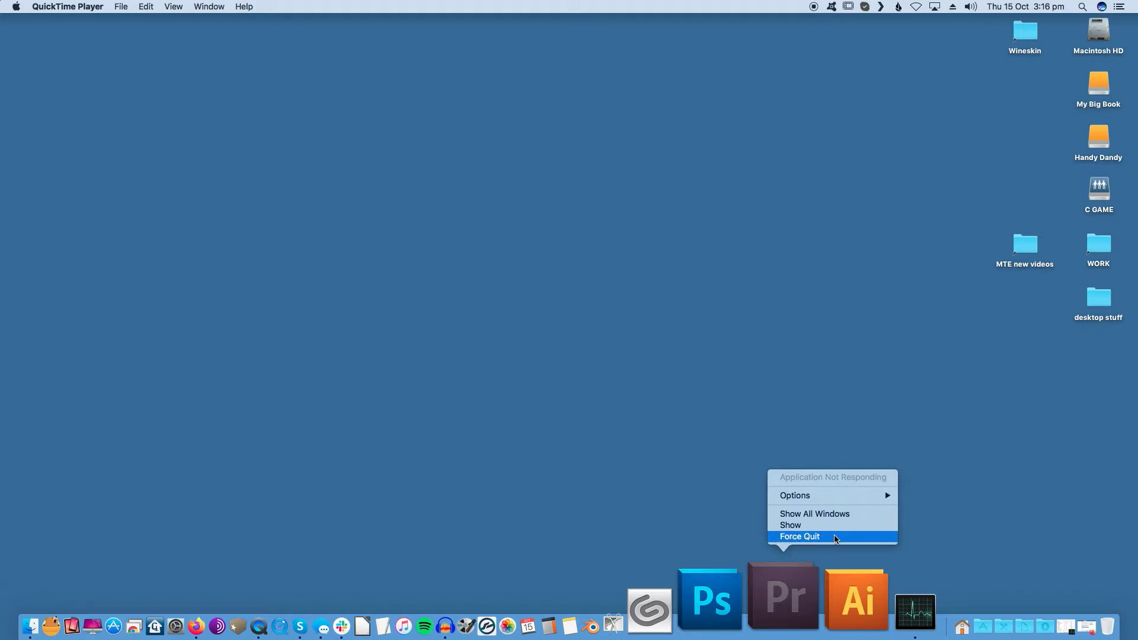
pyautogui.click(836, 538)
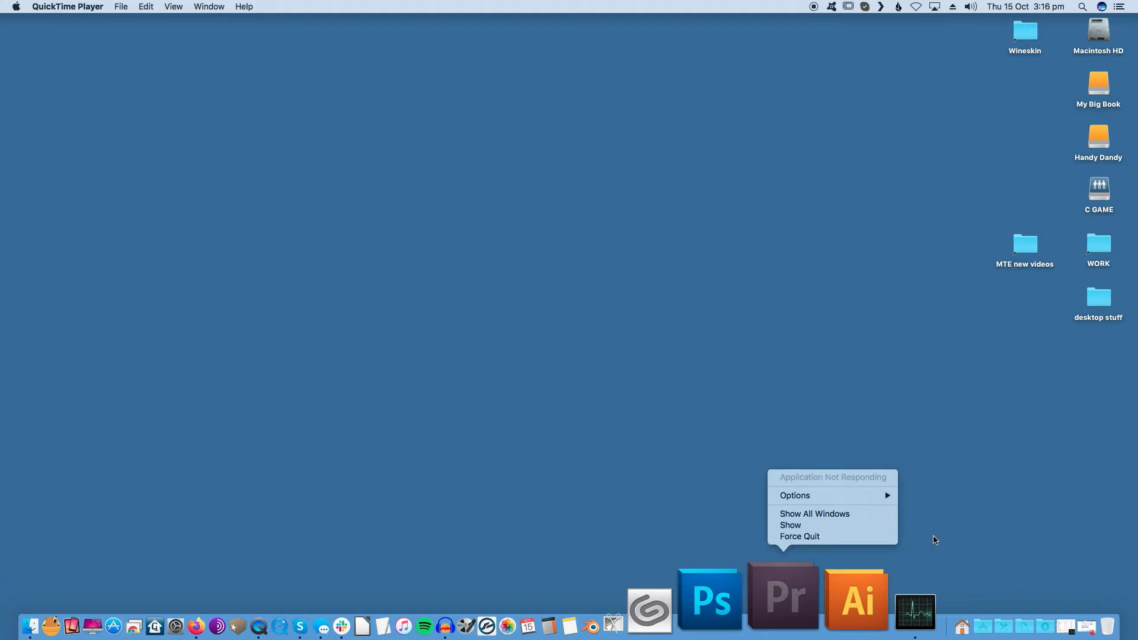
pyautogui.rightClick(826, 618)
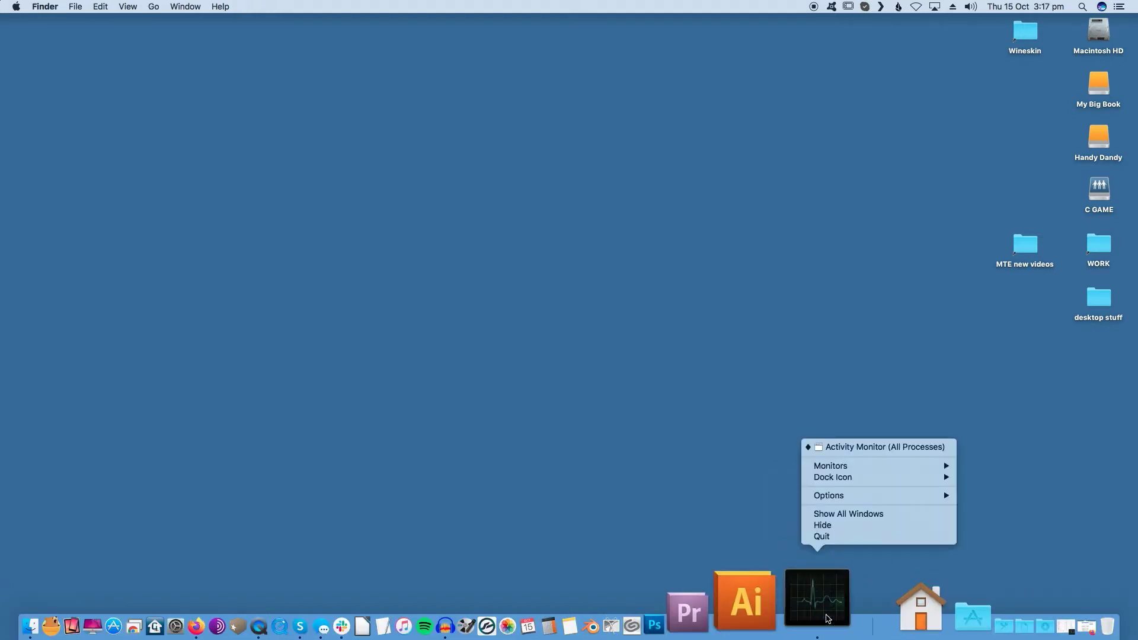
pyautogui.press('alt')
# - Force quit Activity Monitor and open the Force Quit Applications window from the Apple menu
pyautogui.click(876, 538)
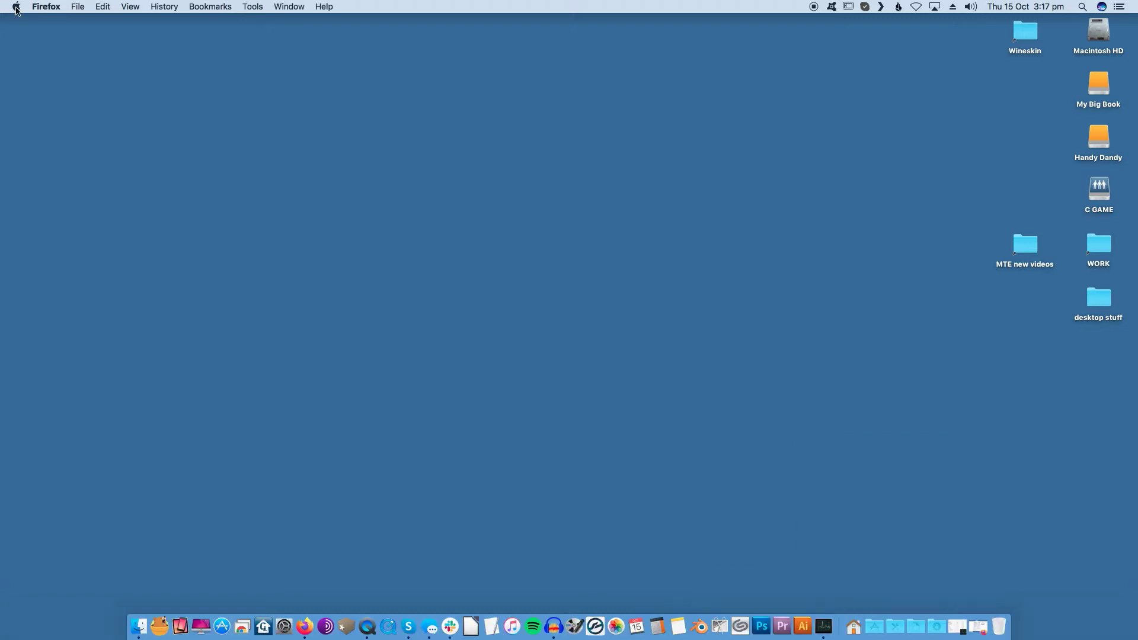
pyautogui.click(16, 8)
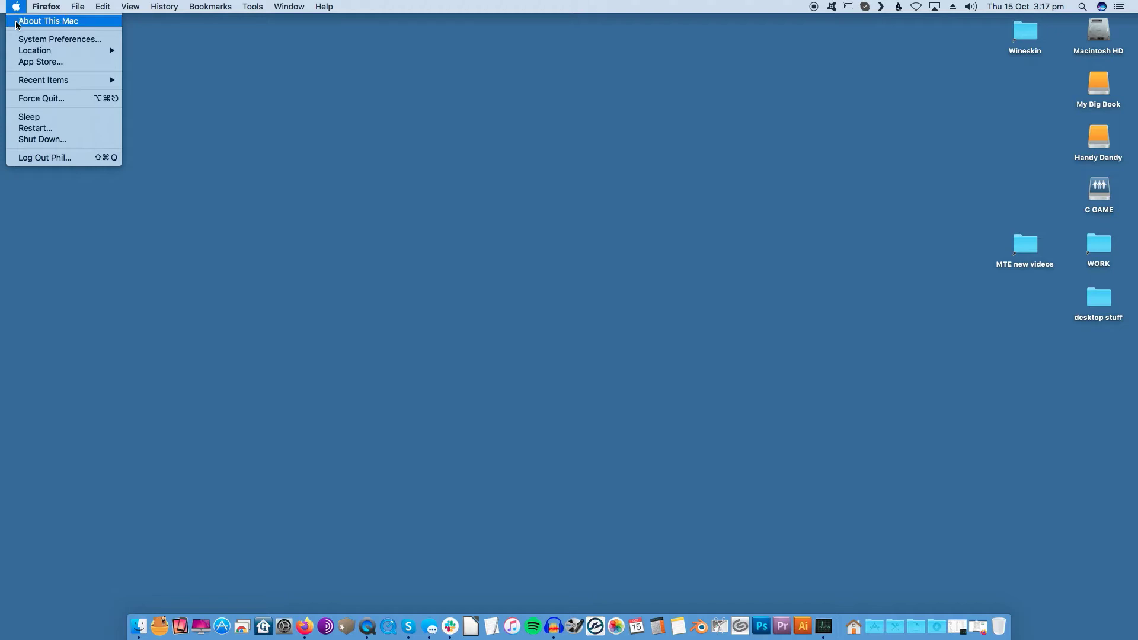
pyautogui.click(59, 103)
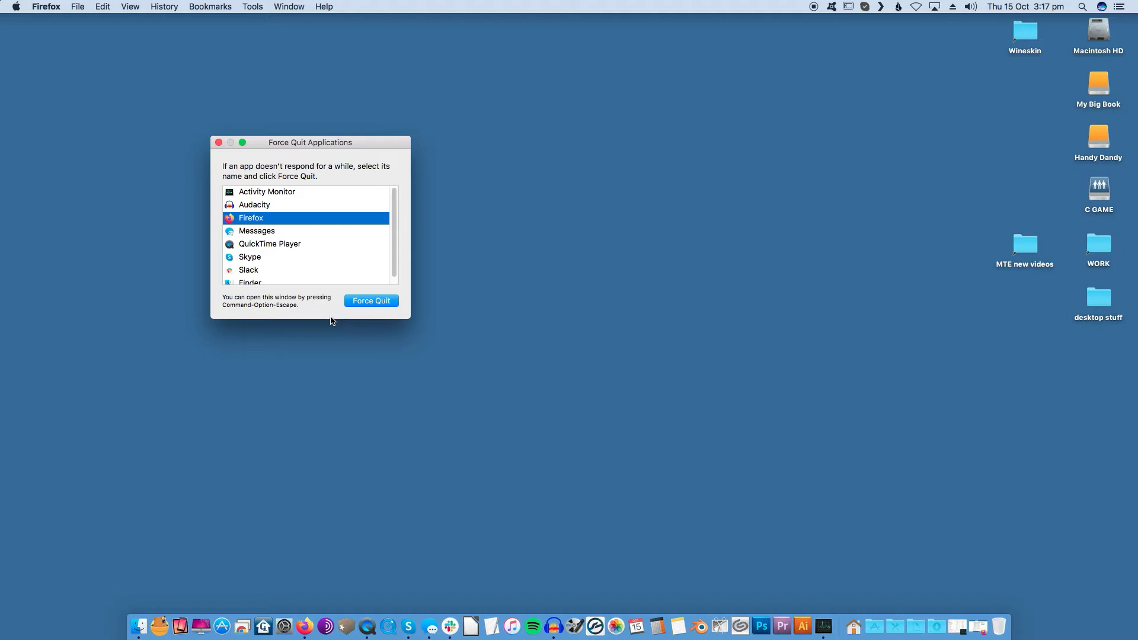
pyautogui.scroll(-1, 309, 246)
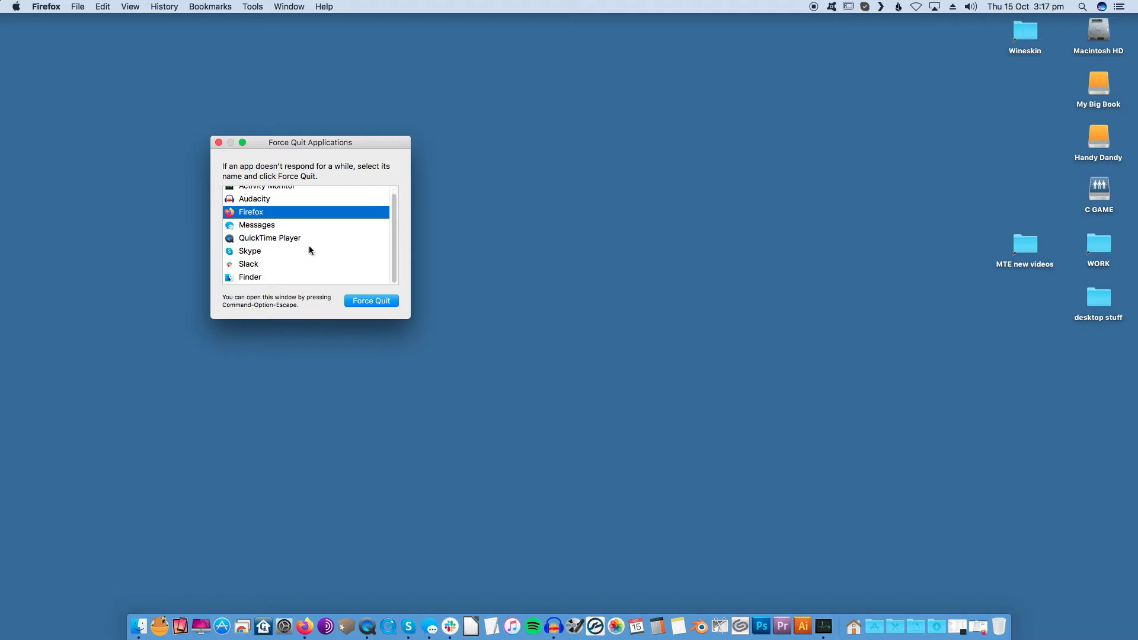
pyautogui.scroll(1, 309, 246)
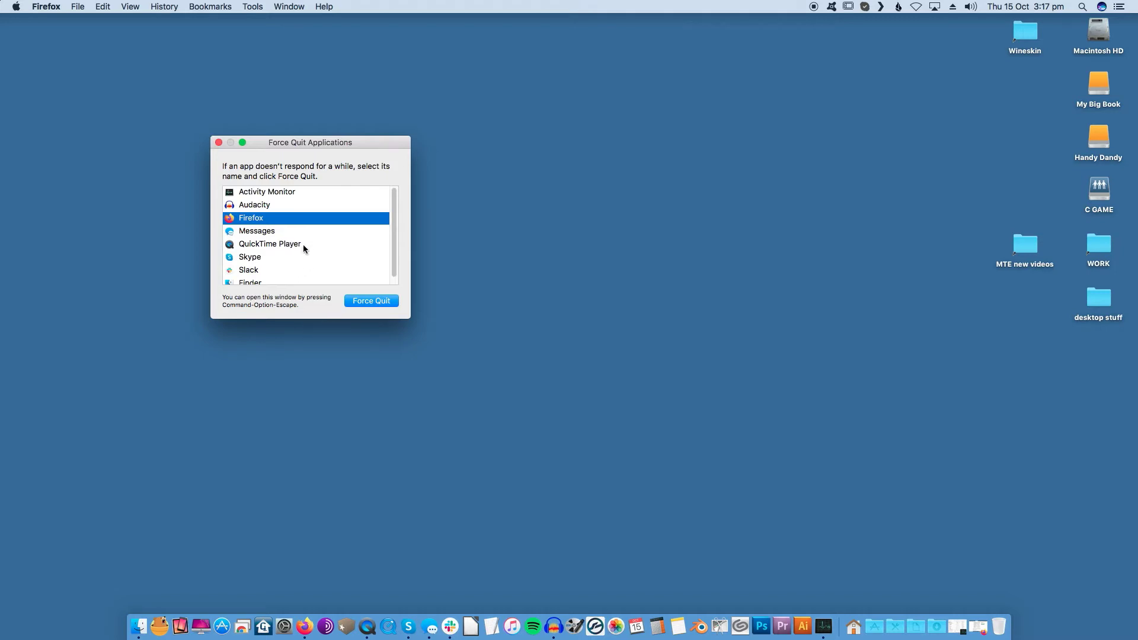